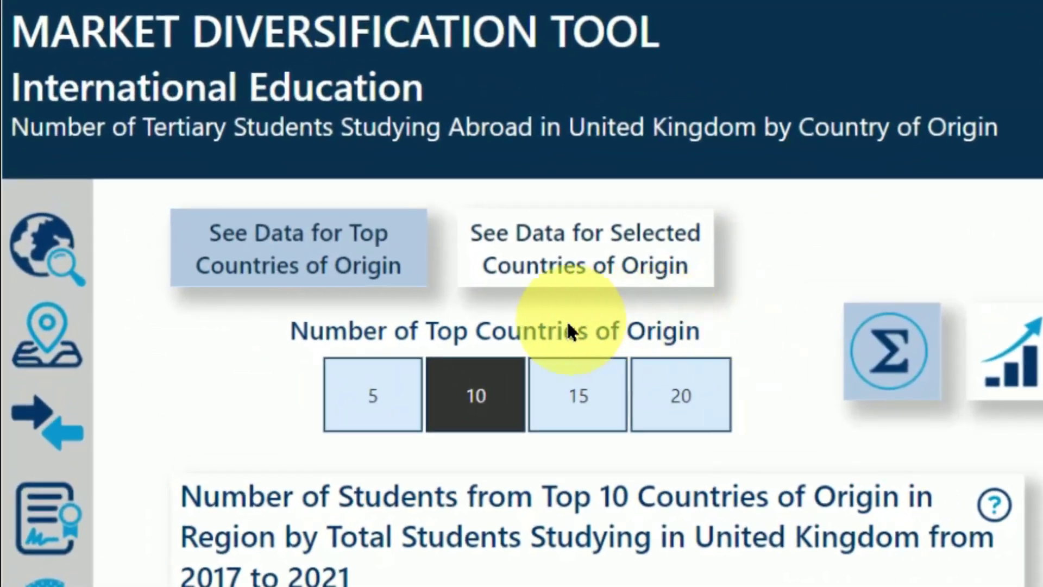
Switch between top and selected countries-of-origin data, ending on selected countries of origin
click(205, 166)
click(516, 272)
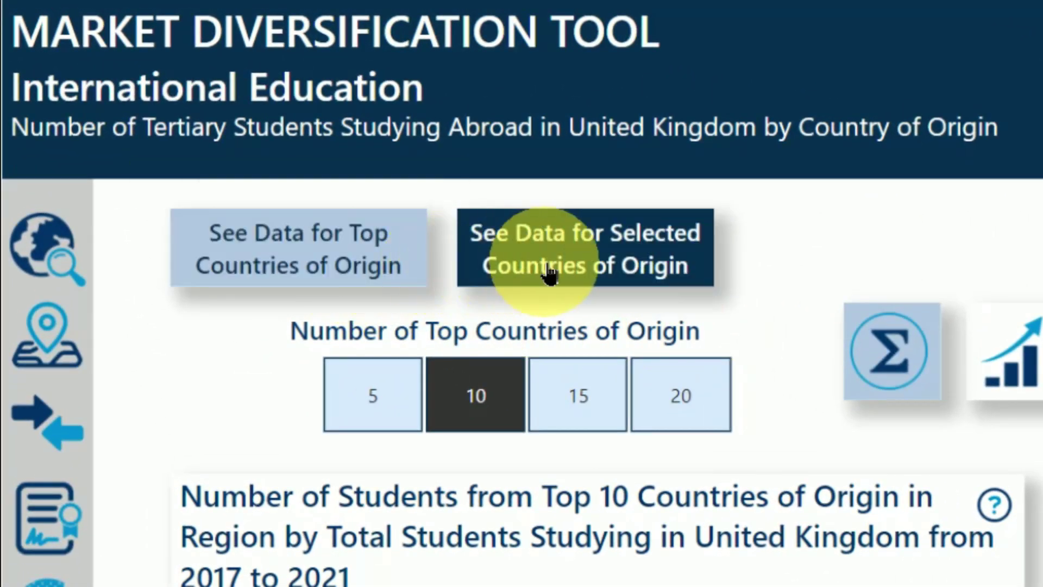
click(387, 263)
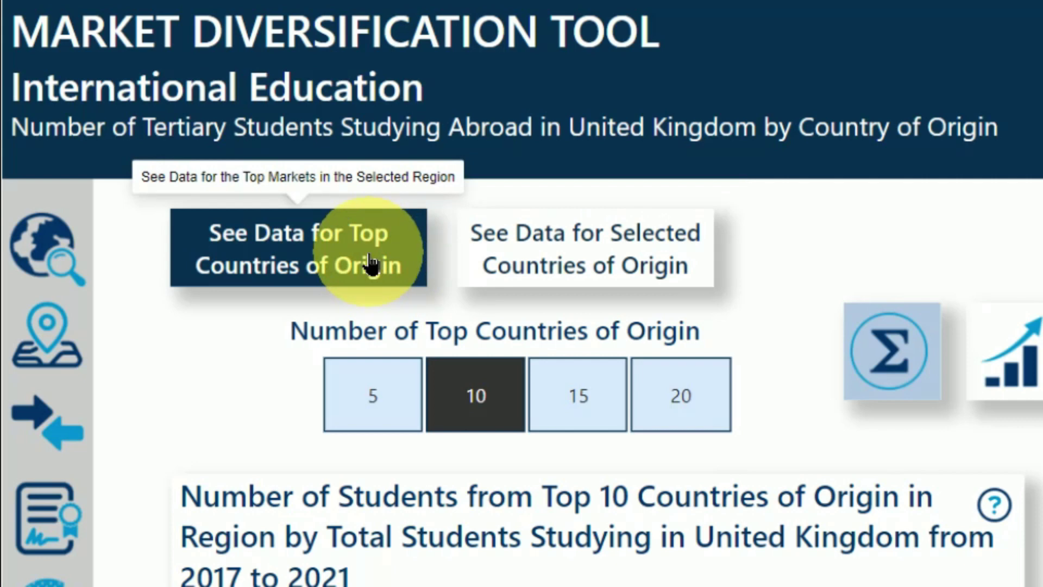
click(492, 267)
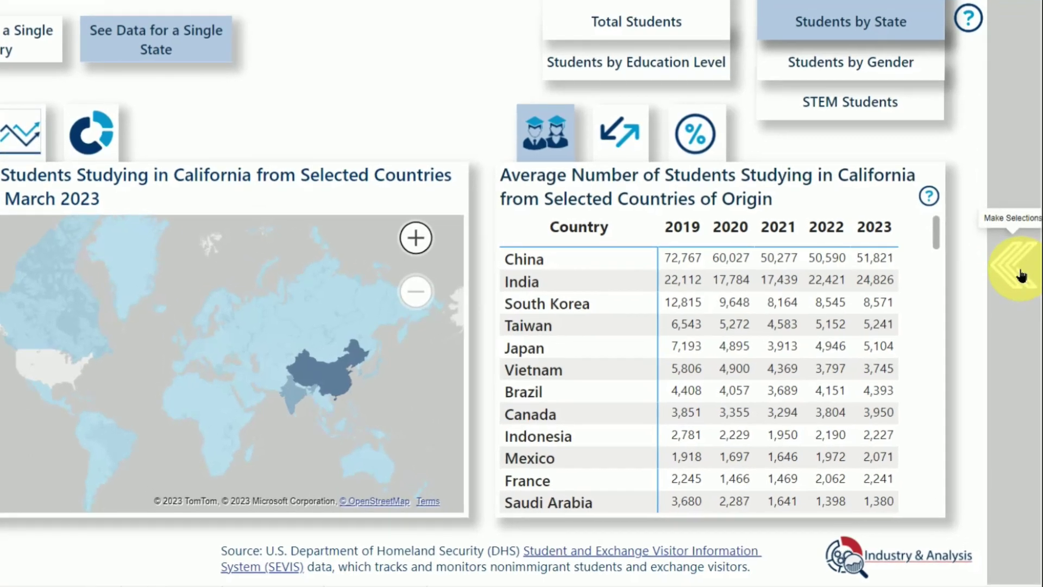
Filter the report to the Arizona state and the Asia continent, then close the selections pane
click(1020, 276)
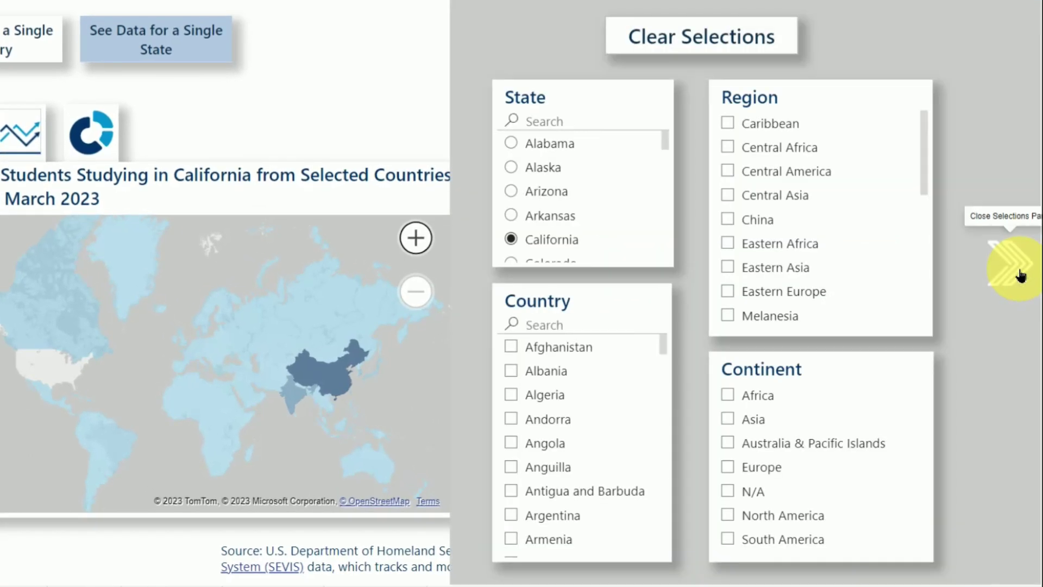
click(512, 192)
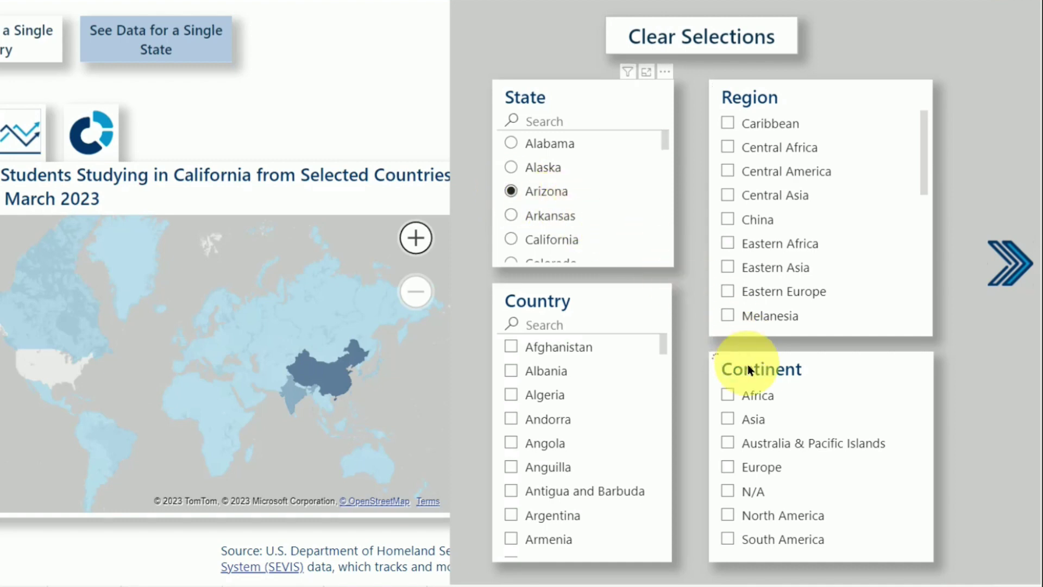
click(729, 419)
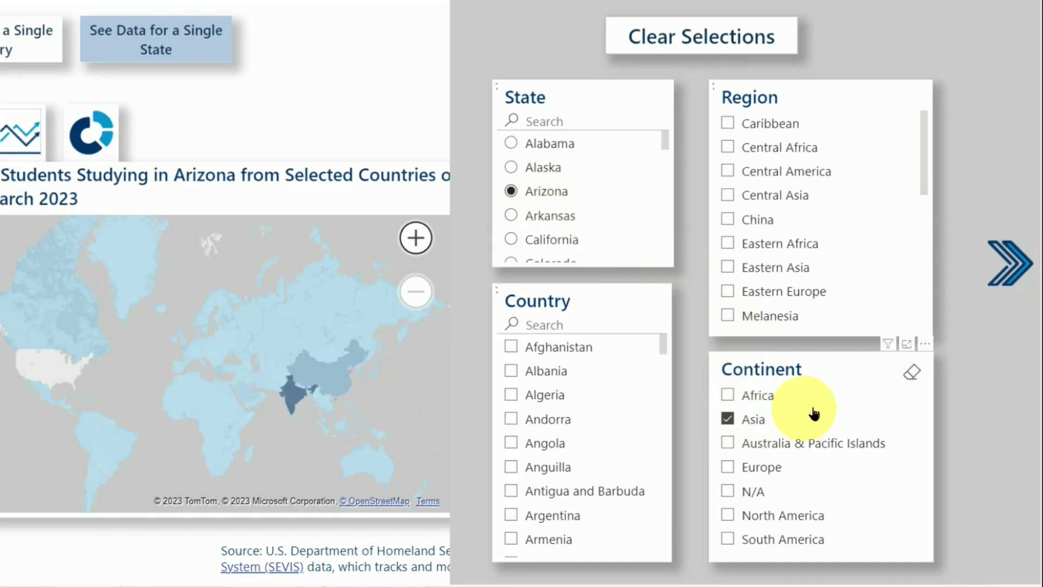
click(1008, 276)
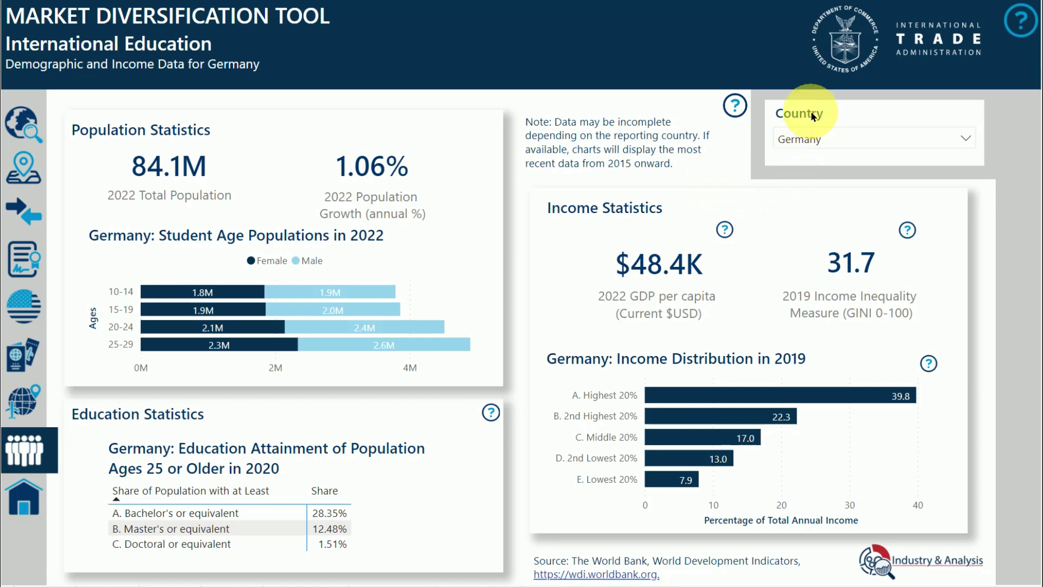
Open the Country dropdown on the demographics page
click(965, 137)
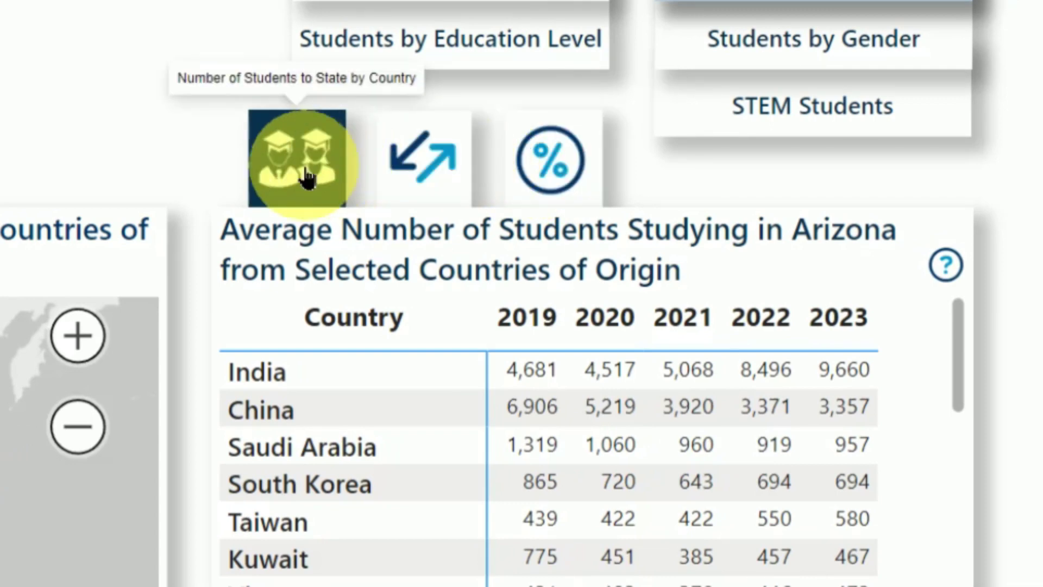
Show the Change in Students view for Arizona
click(397, 173)
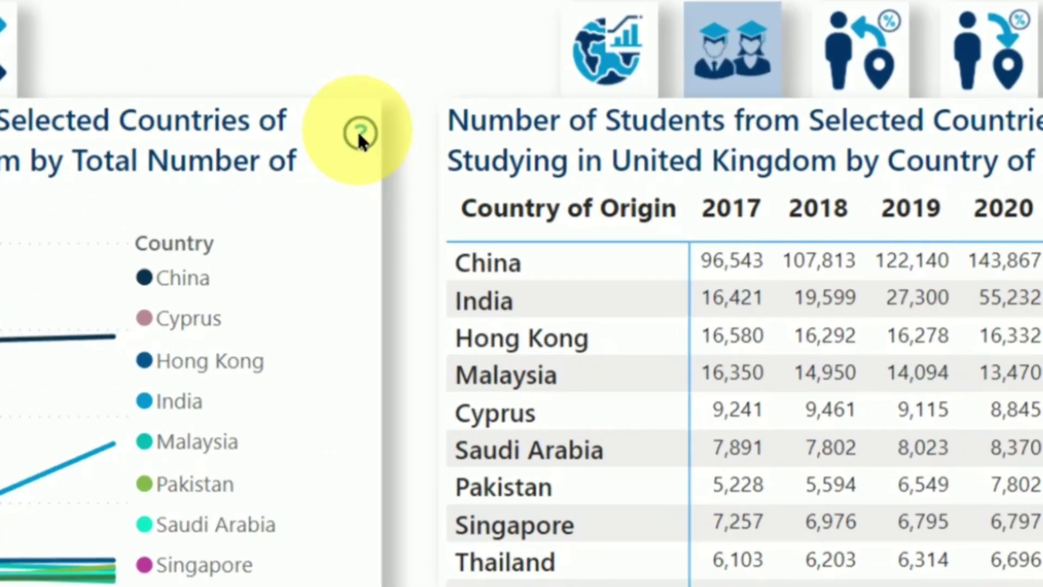
Read the chart's help tooltip and switch the left visual to the ranked country-of-origin view
mouse_move(358, 134)
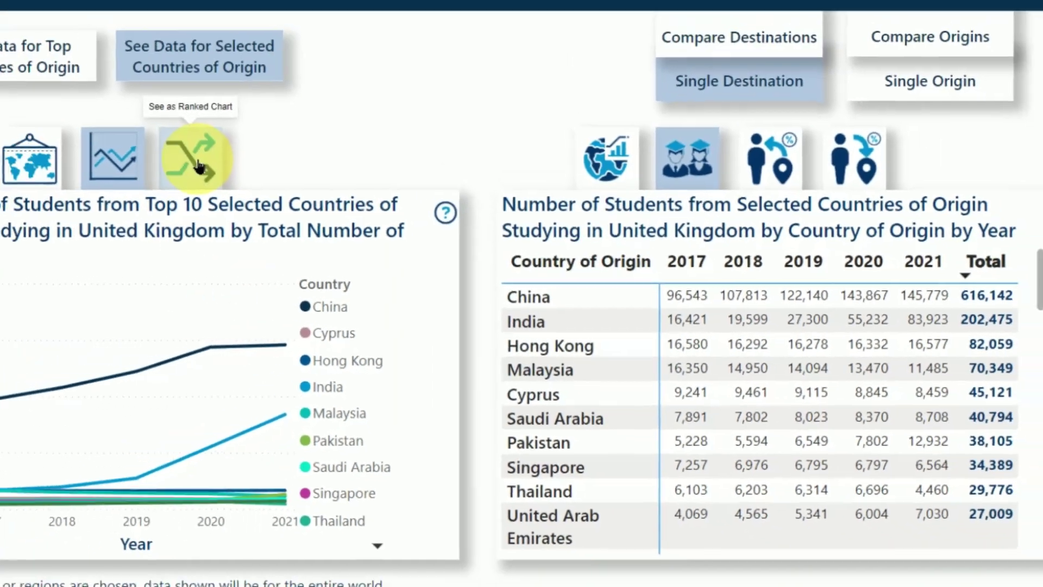
click(199, 164)
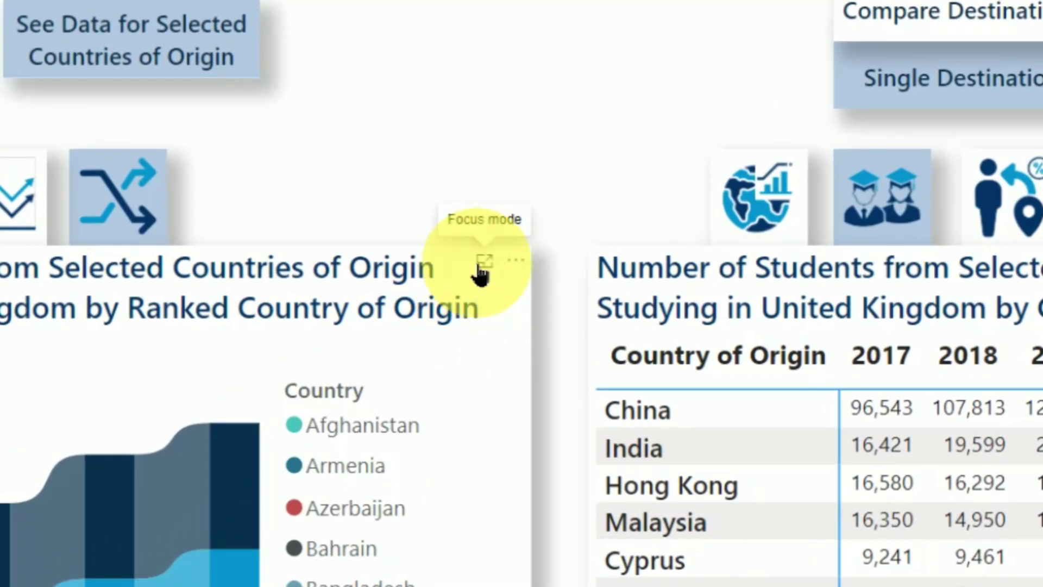
click(482, 266)
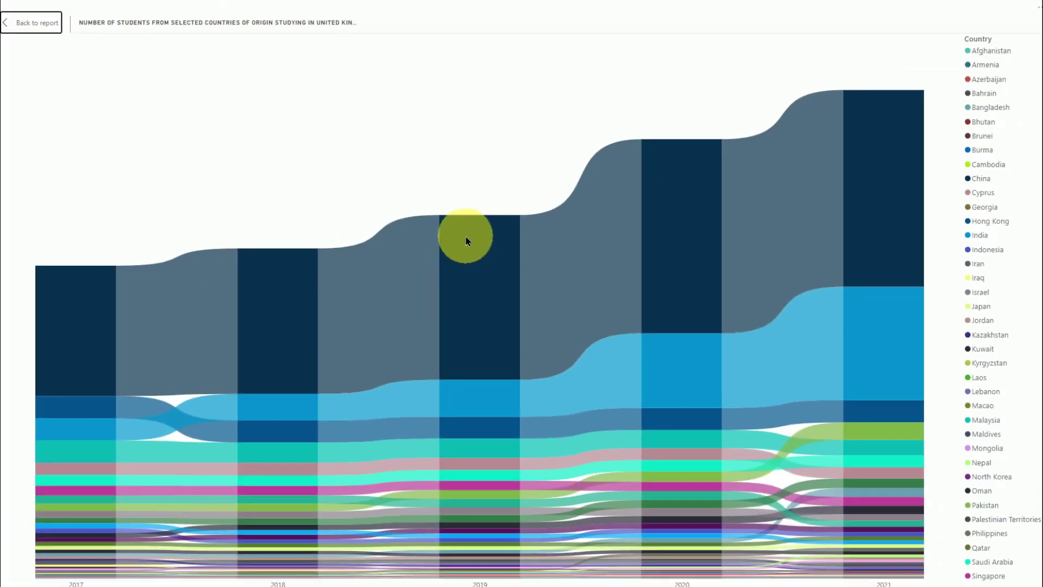
click(49, 33)
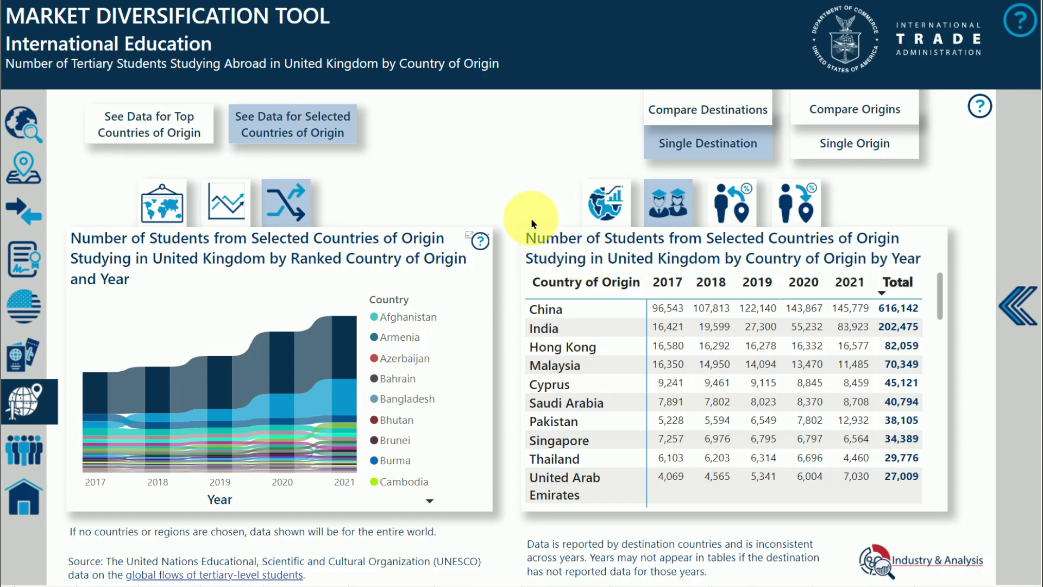
Cross-filter the chart to Malaysia, clear the filter, and inspect the stream bands
click(556, 365)
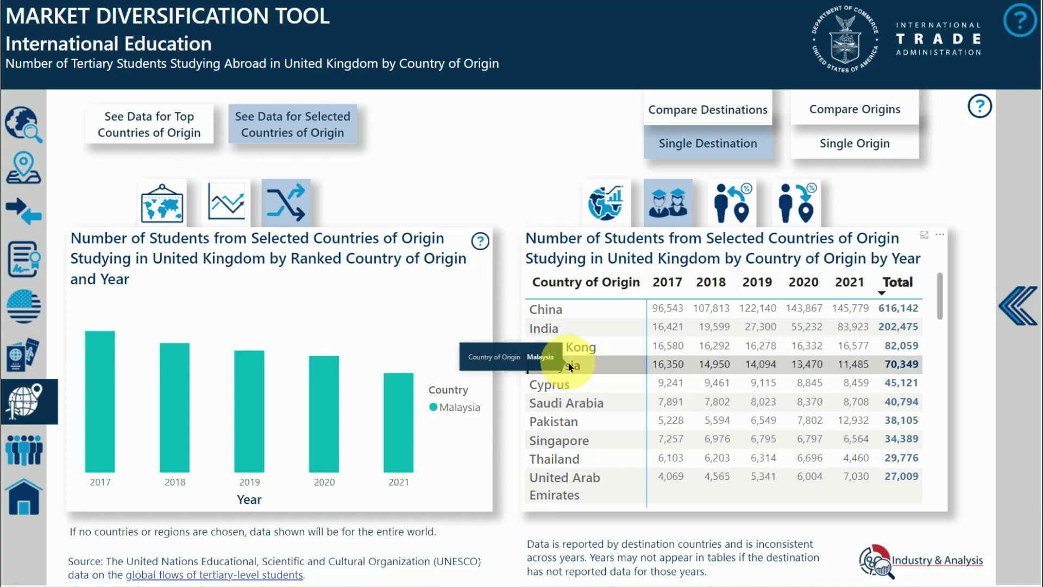
click(570, 367)
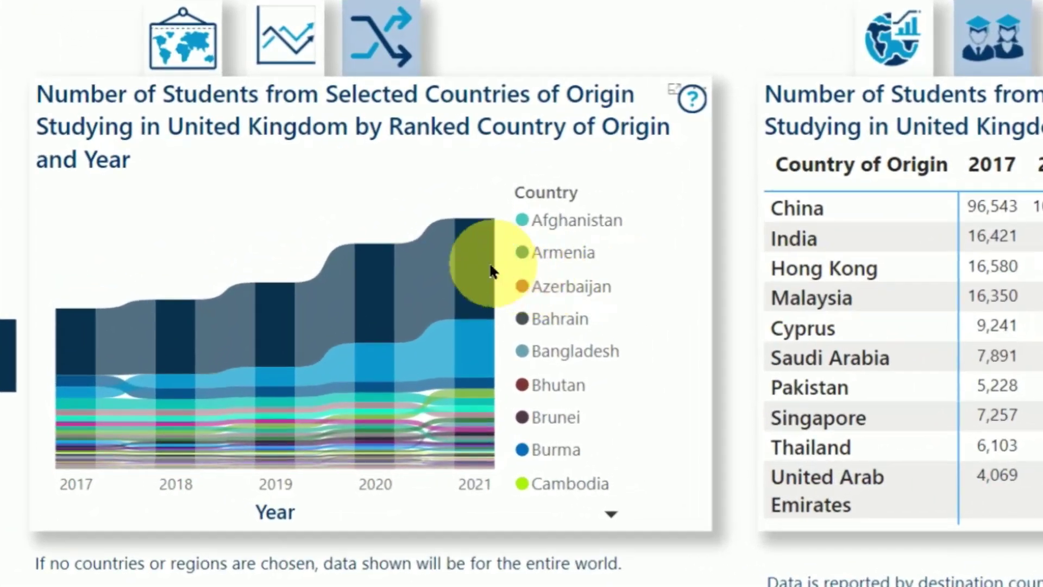
mouse_move(483, 272)
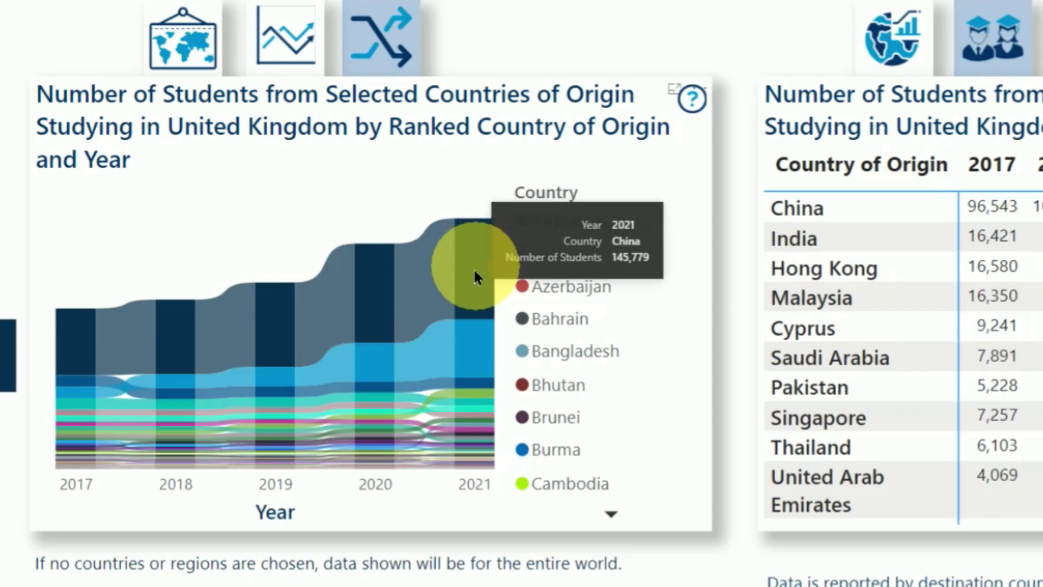
mouse_move(383, 361)
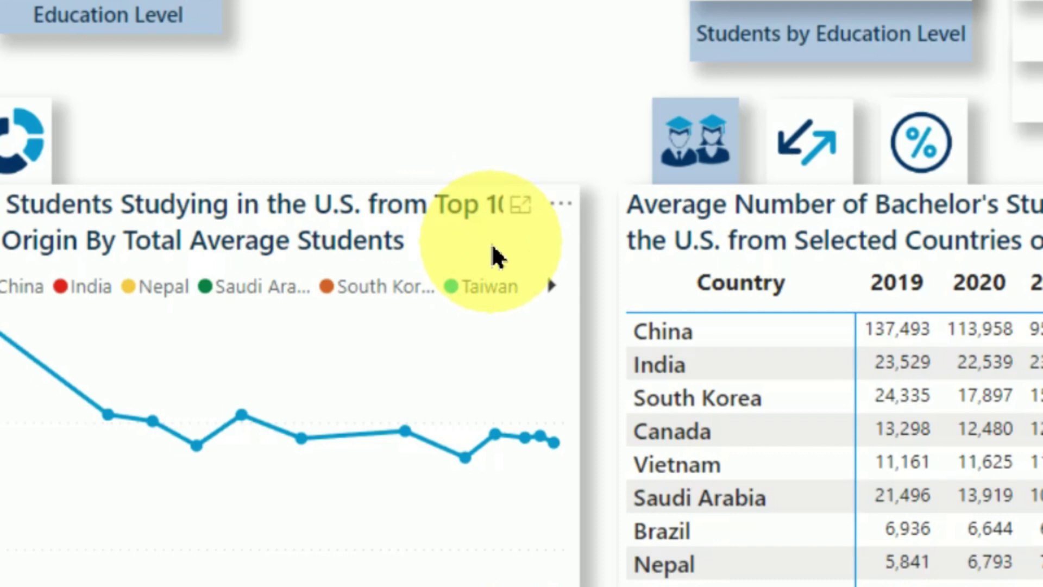
click(564, 207)
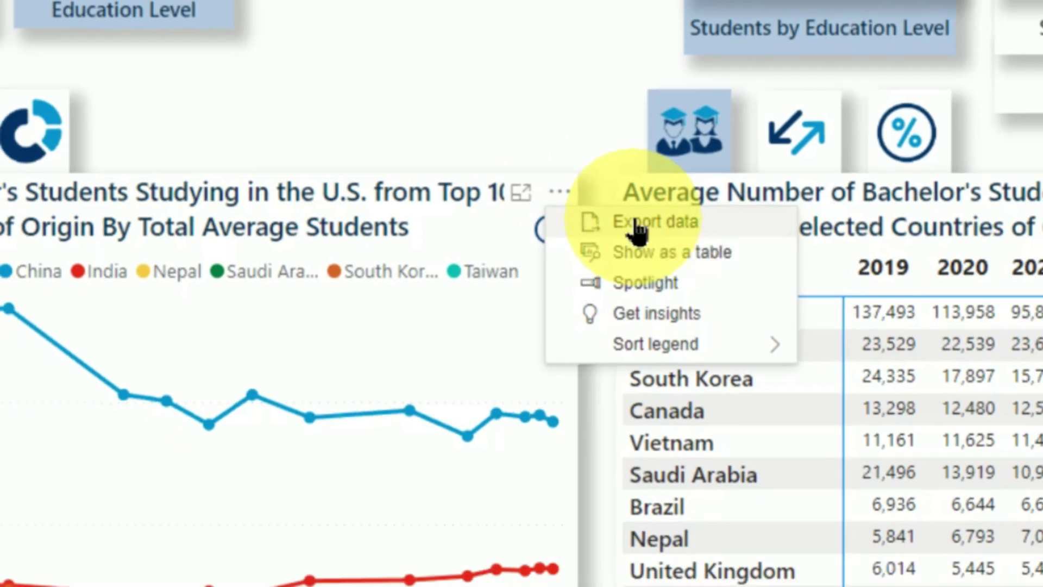
click(632, 237)
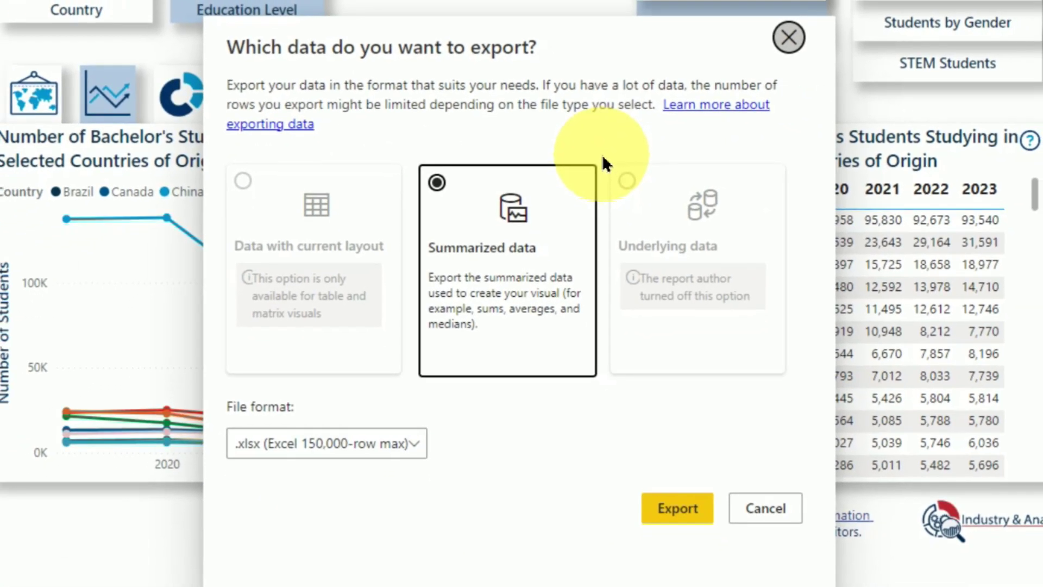
click(676, 510)
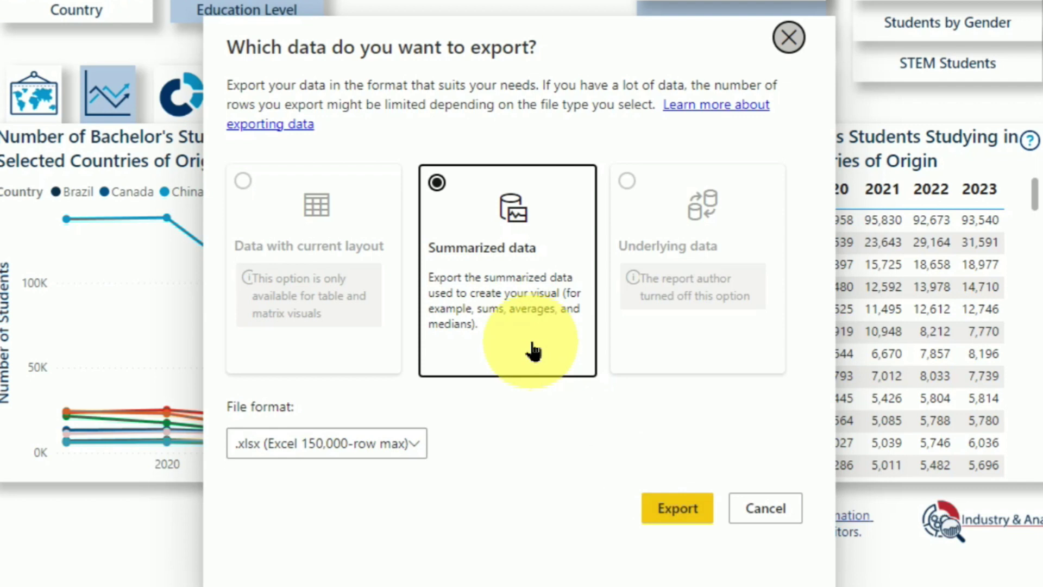
click(413, 443)
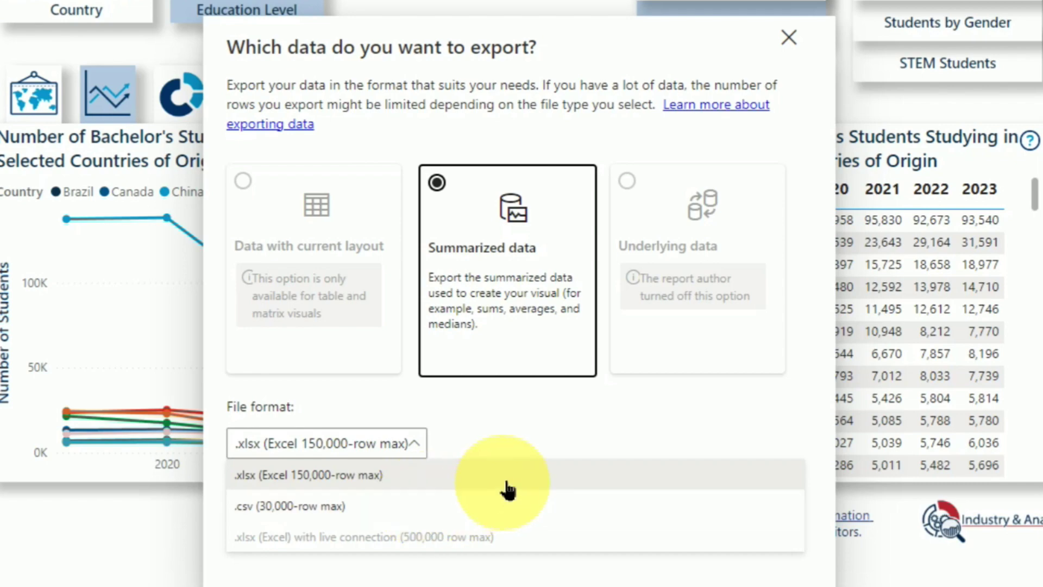
click(583, 436)
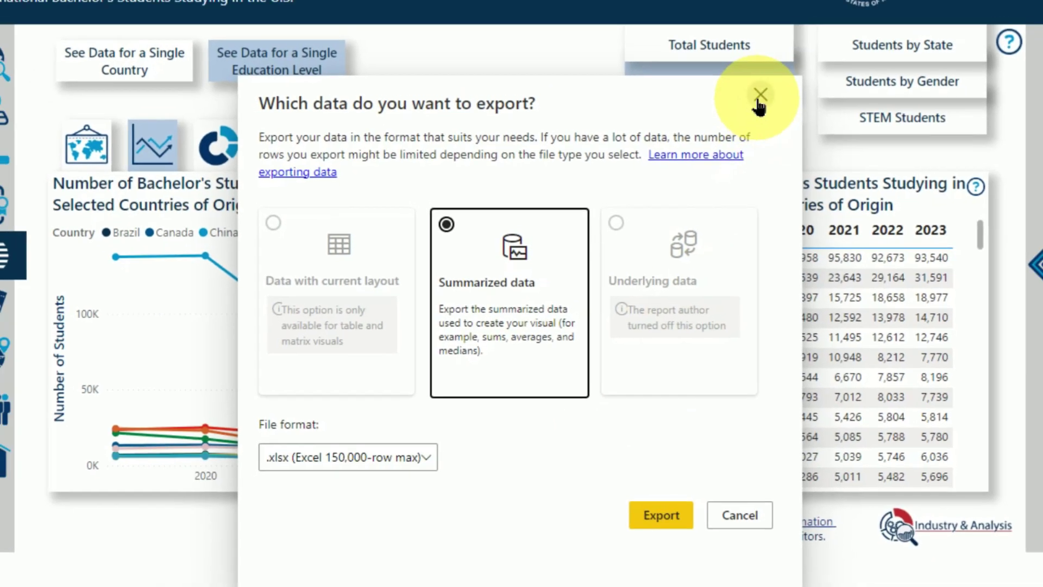
click(779, 60)
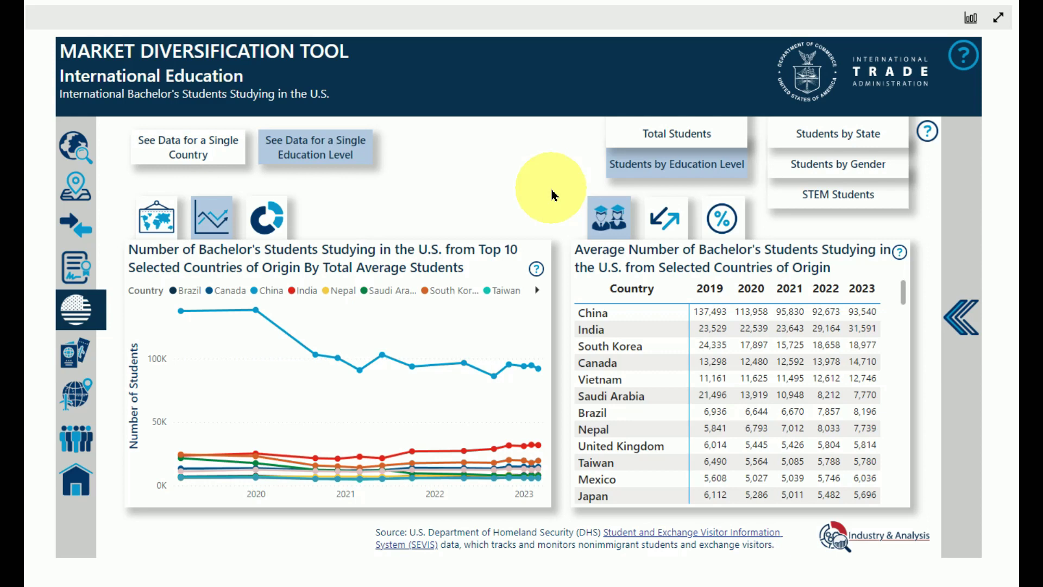
Filter the page to Asian countries of origin at the Doctorate education level
click(962, 324)
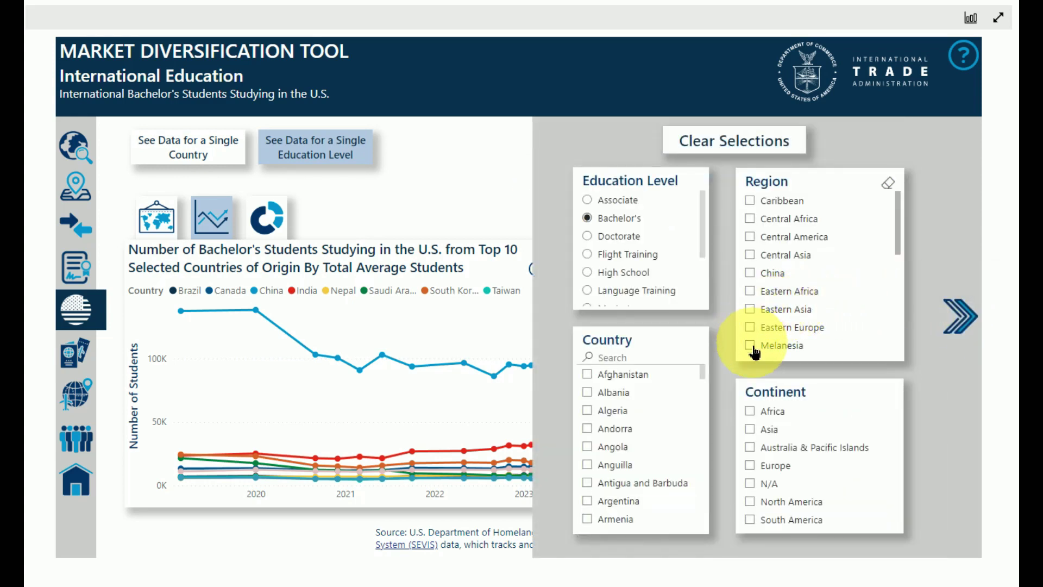
click(750, 431)
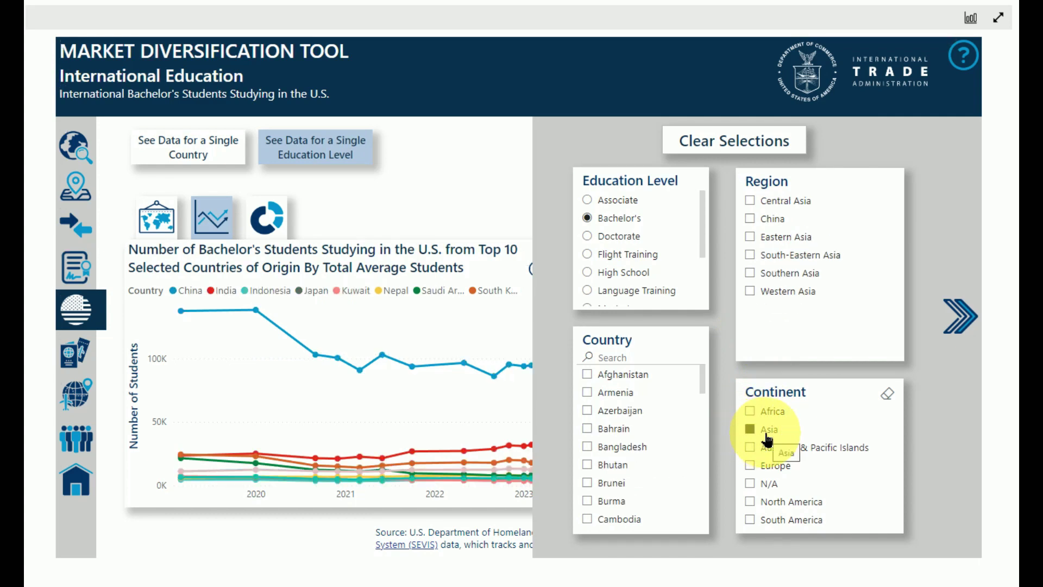
click(588, 237)
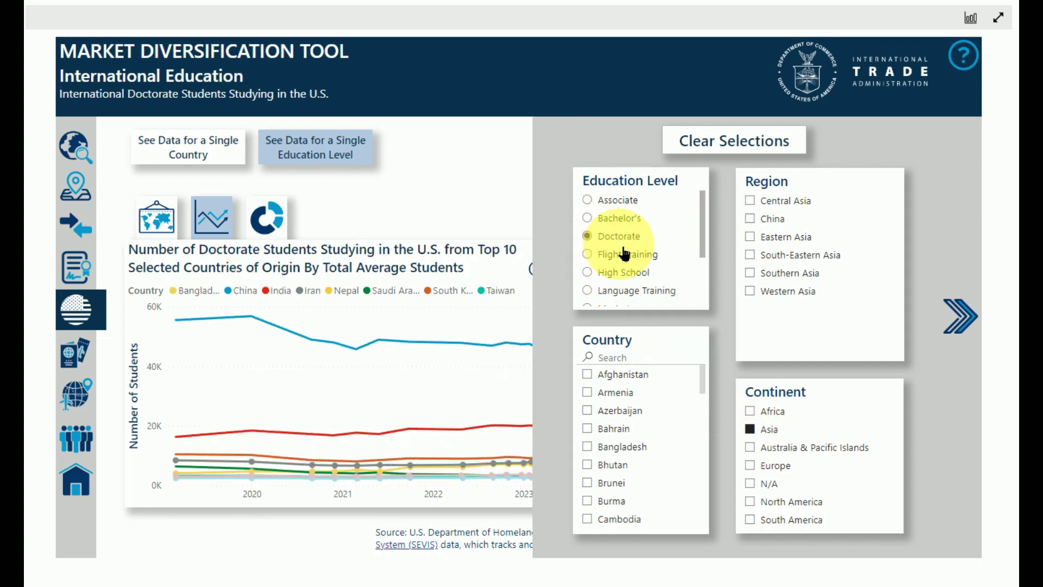
click(963, 319)
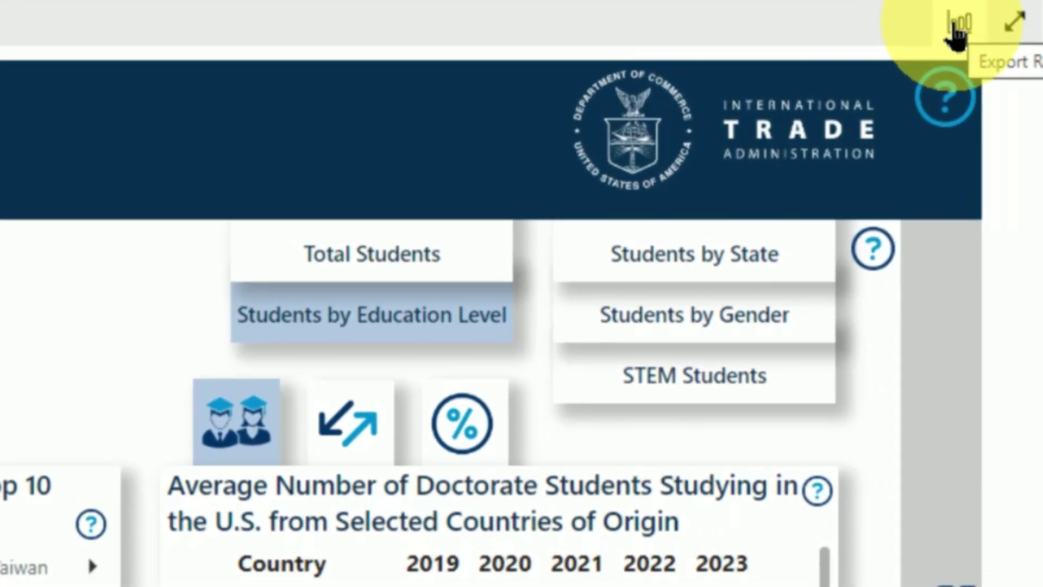
Show the report's PDF, PowerPoint and PNG export options
click(896, 38)
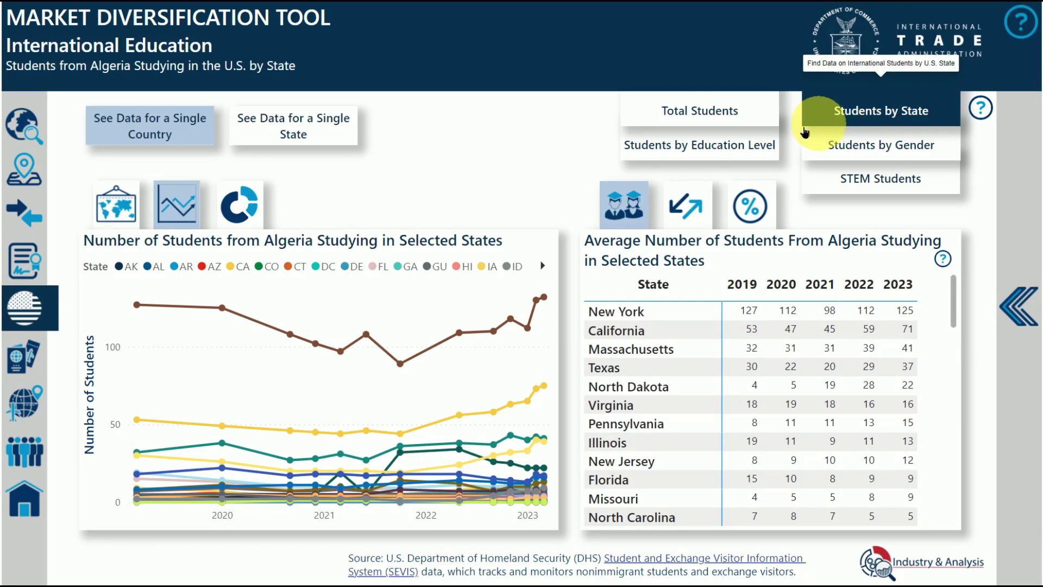
Map Algeria's data by state, then view Global Flows Single Origin data for selected destination countries
click(128, 211)
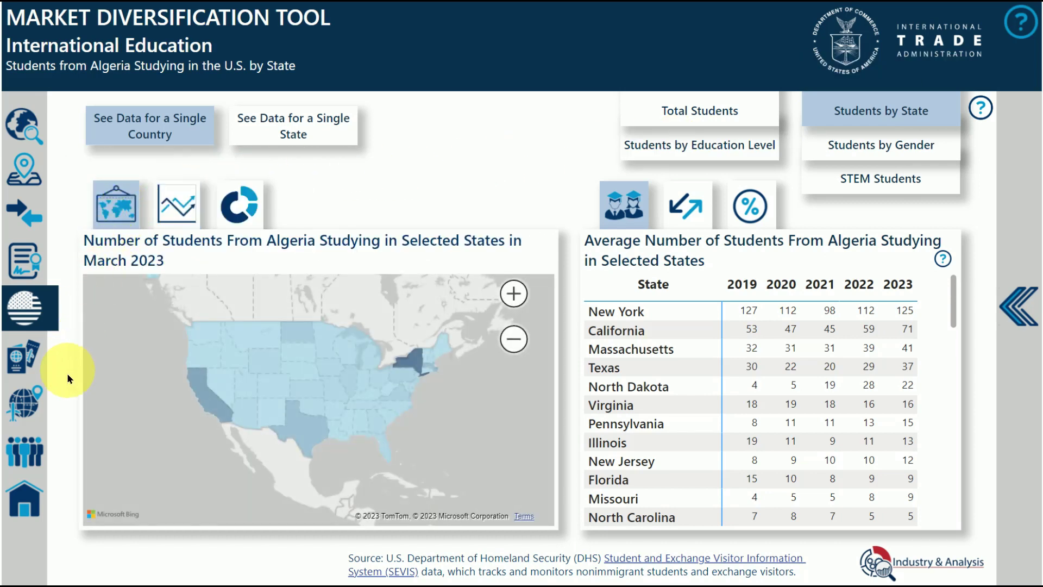
click(36, 422)
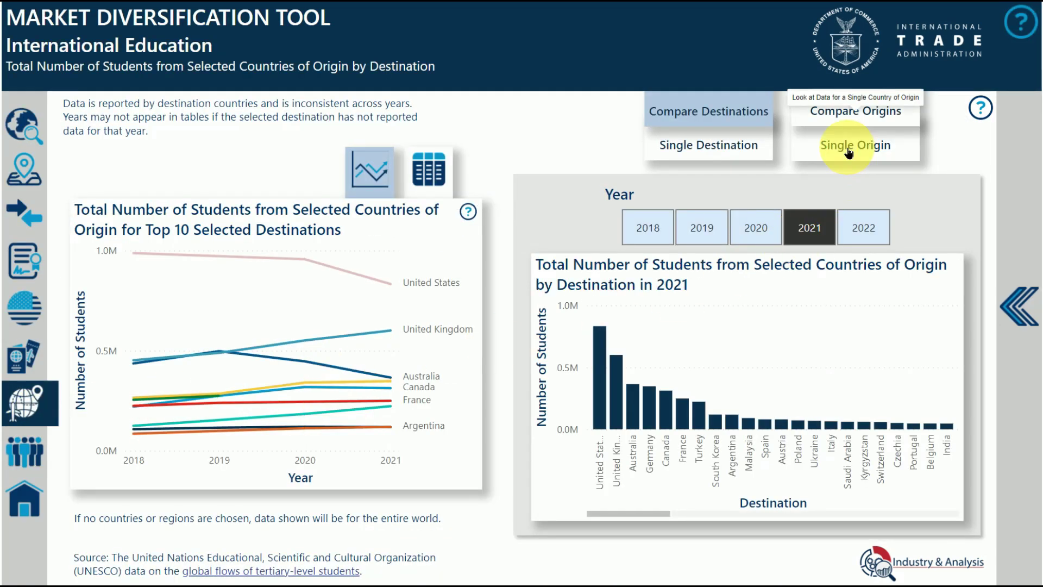
click(849, 152)
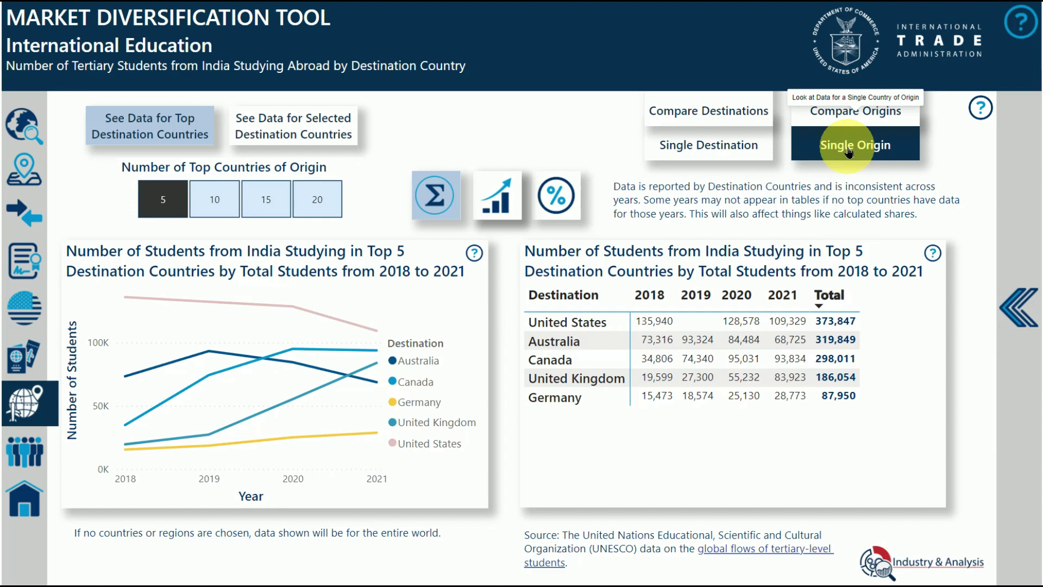
click(294, 133)
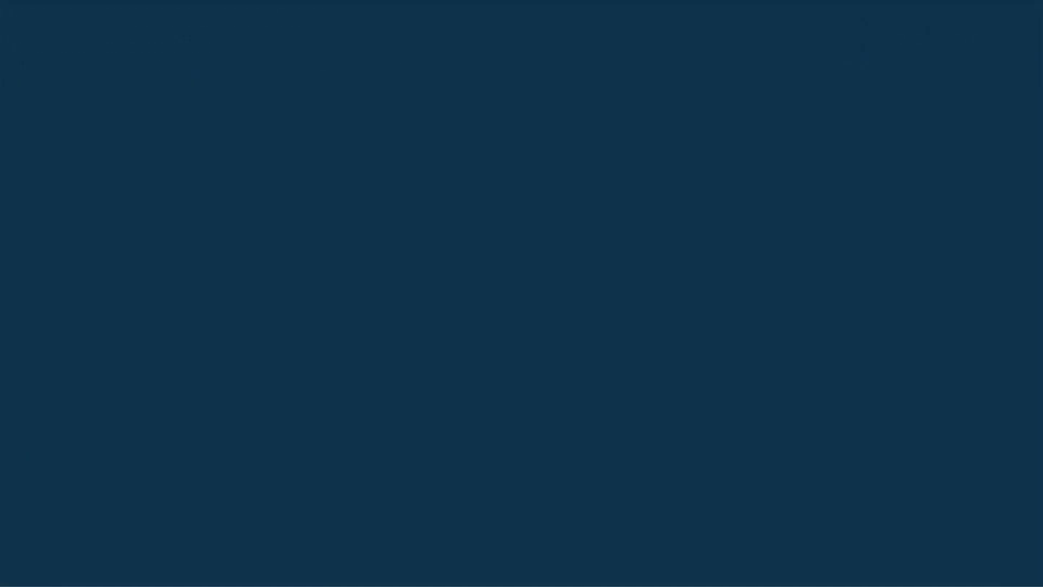